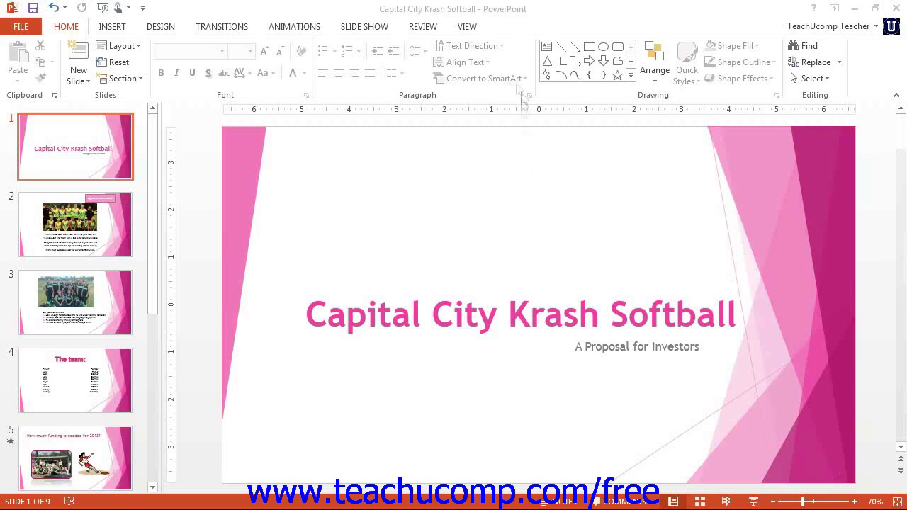
- Open Slide Master view from the VIEW tab and select the top pink slide master
left_click(468, 27)
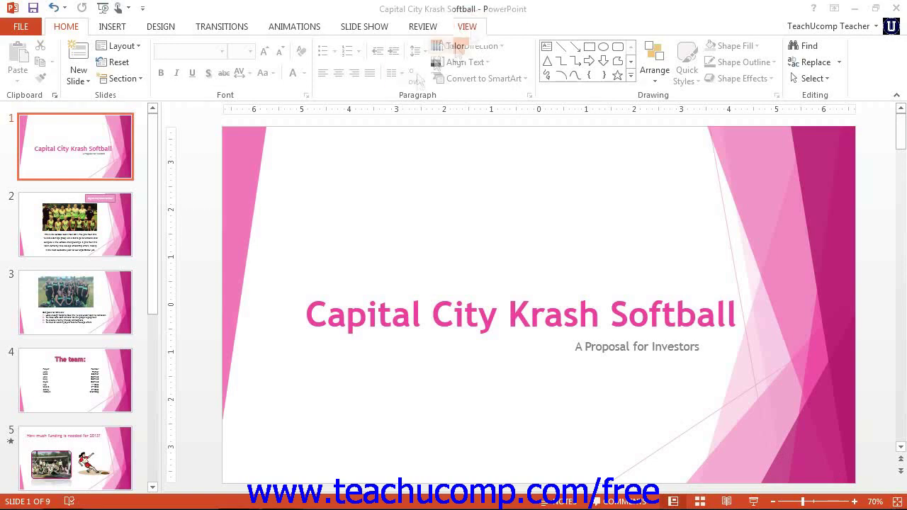
left_click(181, 75)
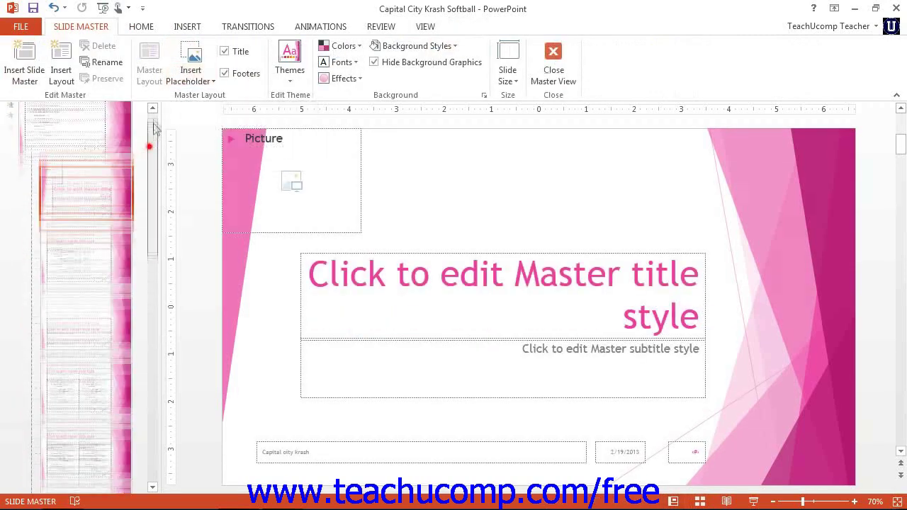
left_click(122, 134)
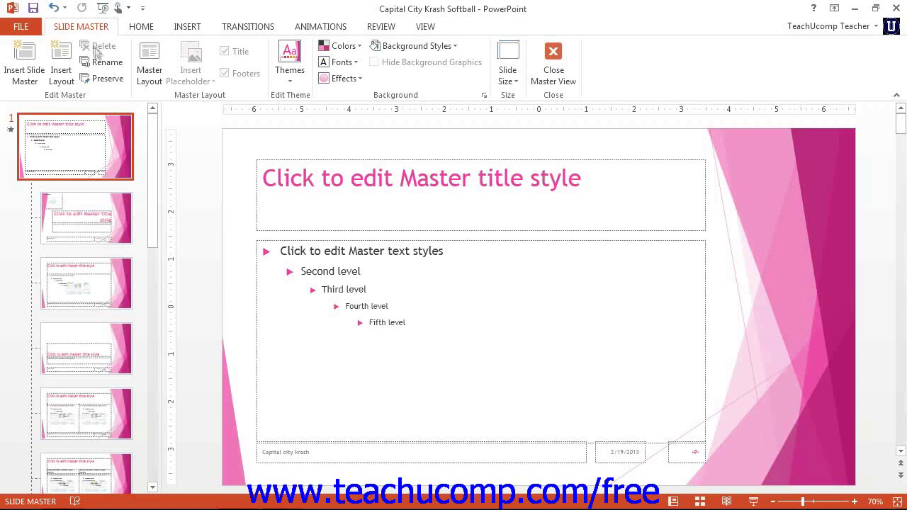
- Insert a new slide master plus an extra layout, then bring up the Master Layout placeholder options
left_click(19, 67)
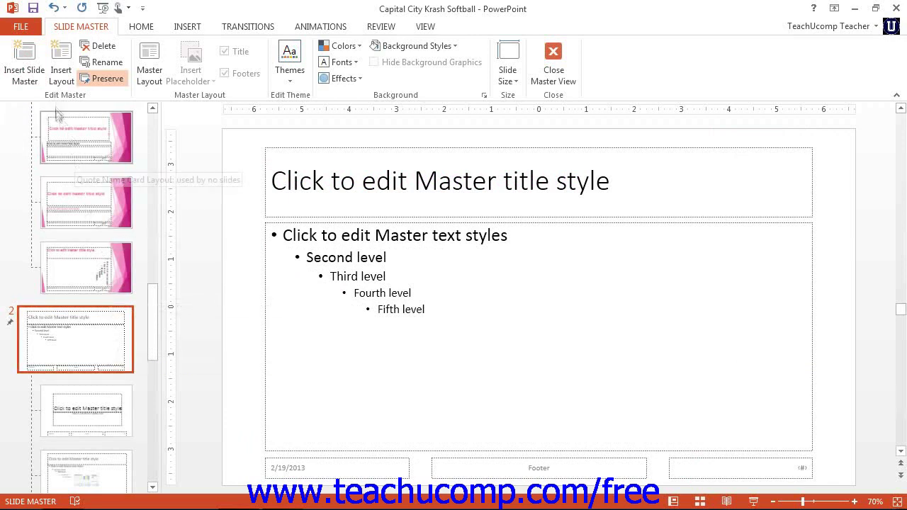
left_click(61, 76)
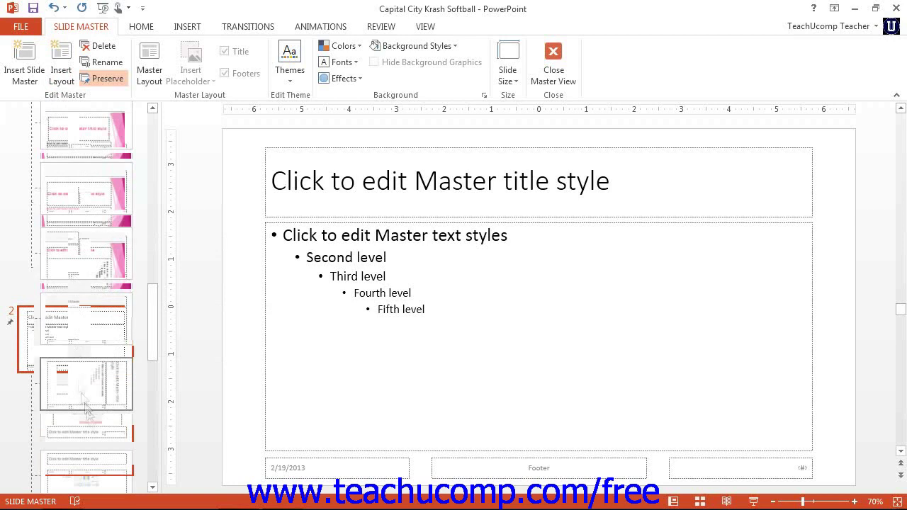
left_click(97, 458)
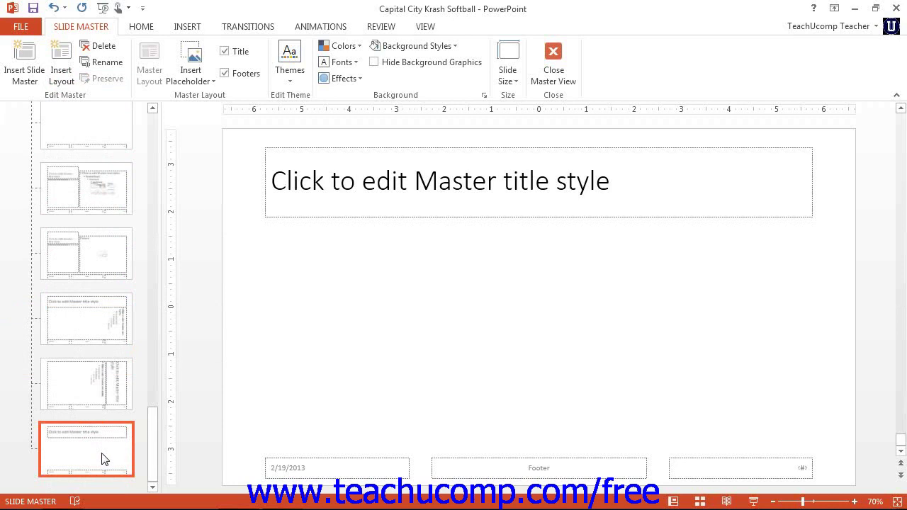
scroll(103, 454, "up", 8)
left_click_drag(103, 221, 102, 218)
scroll(102, 219, "down", 3)
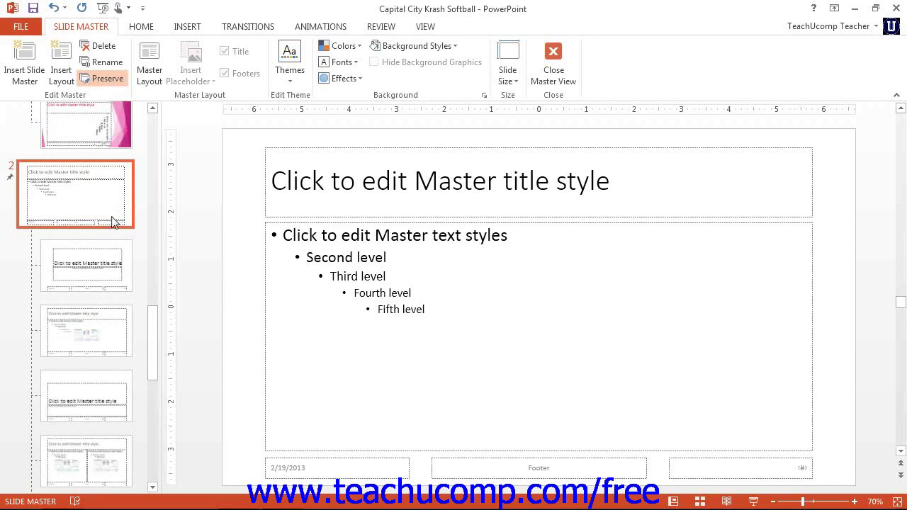
left_click(149, 74)
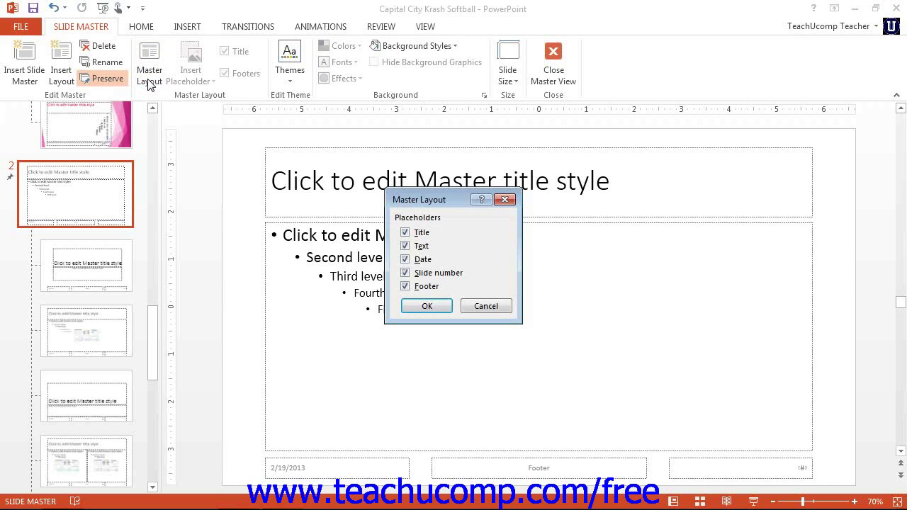
- Remove the Footer, Slide number and Date placeholders from the new master
left_click(405, 286)
left_click(405, 273)
left_click(406, 260)
left_click(438, 305)
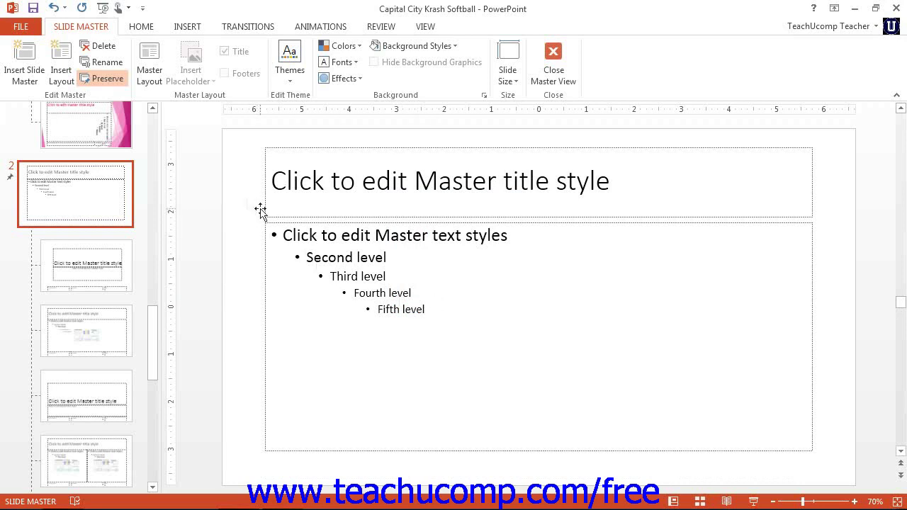
- Rename the new master from Custom Design to 'Capital City Krash'
left_click(107, 62)
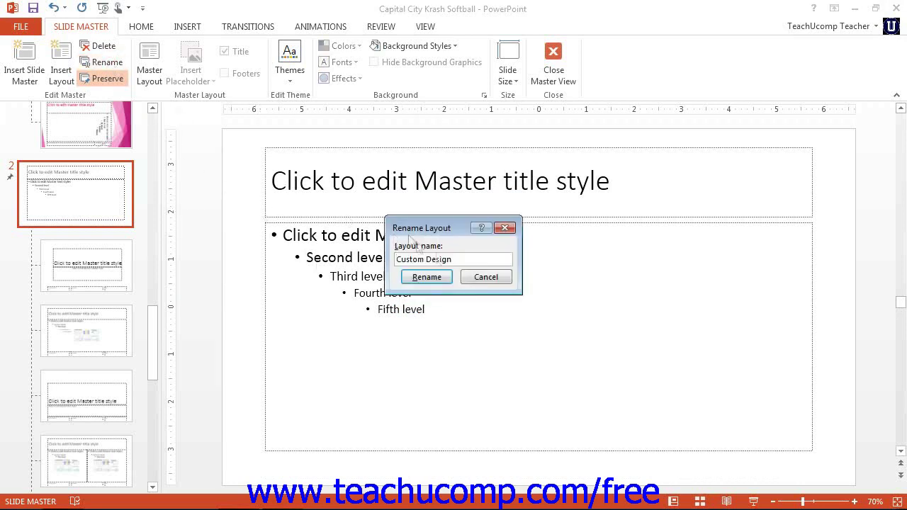
left_click_drag(381, 259, 461, 259)
type("Capital City Krash")
left_click(429, 278)
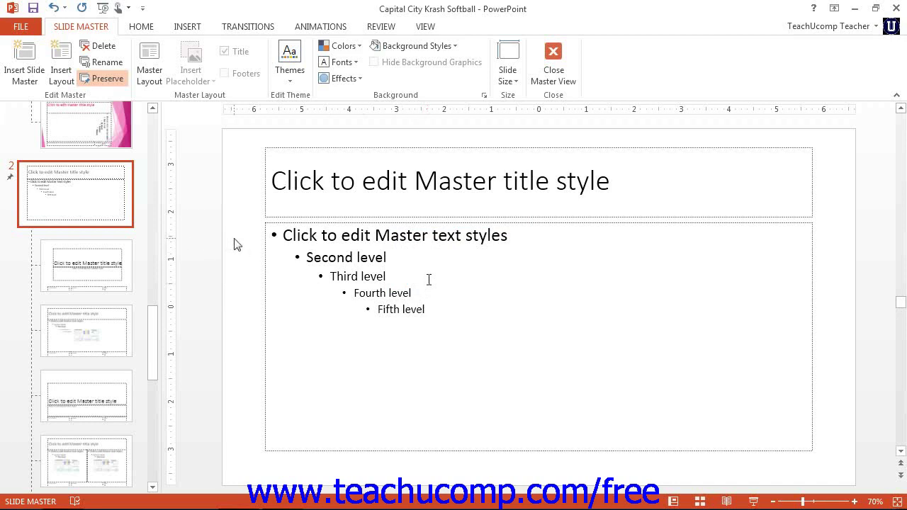
- Delete the second slide master and open the pink master's Title Slide layout
left_click(111, 205)
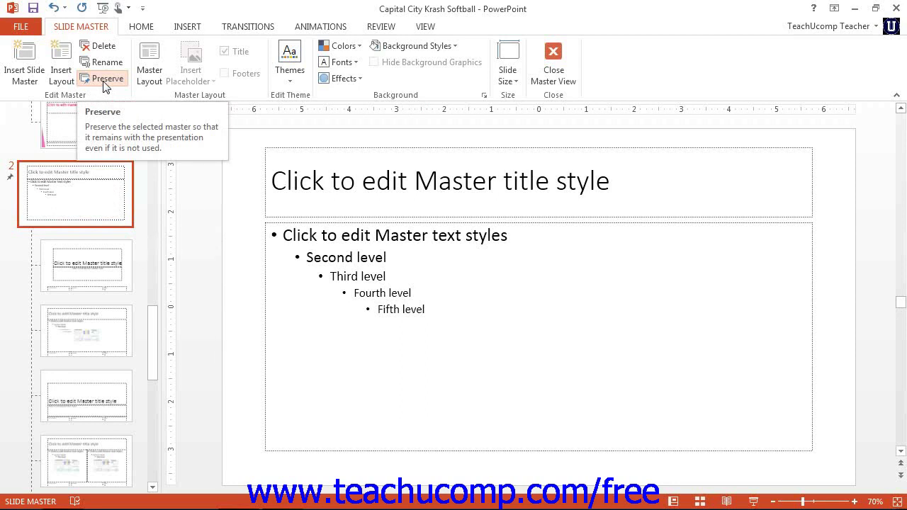
left_click(106, 207)
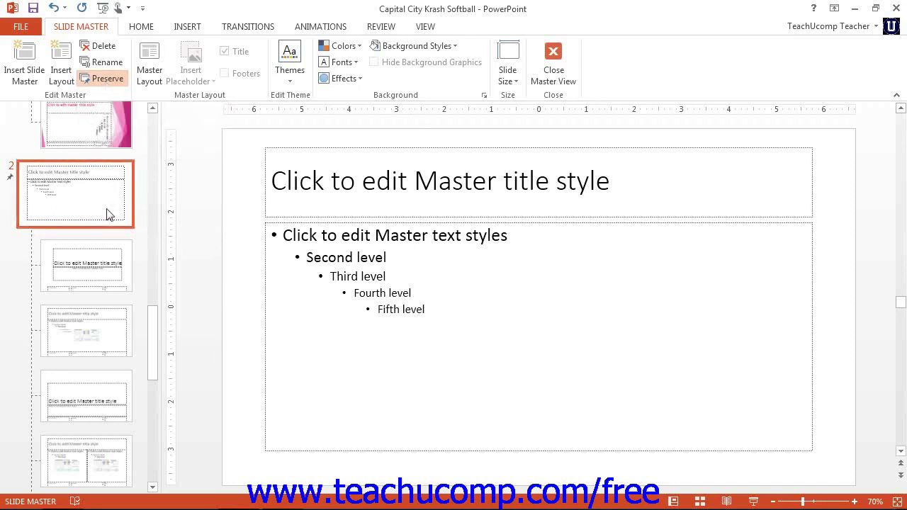
left_click(99, 45)
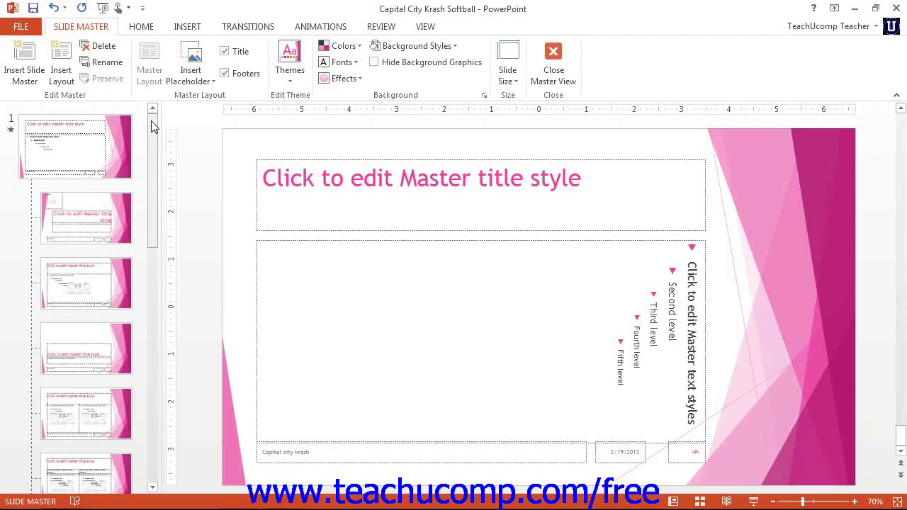
left_click(101, 245)
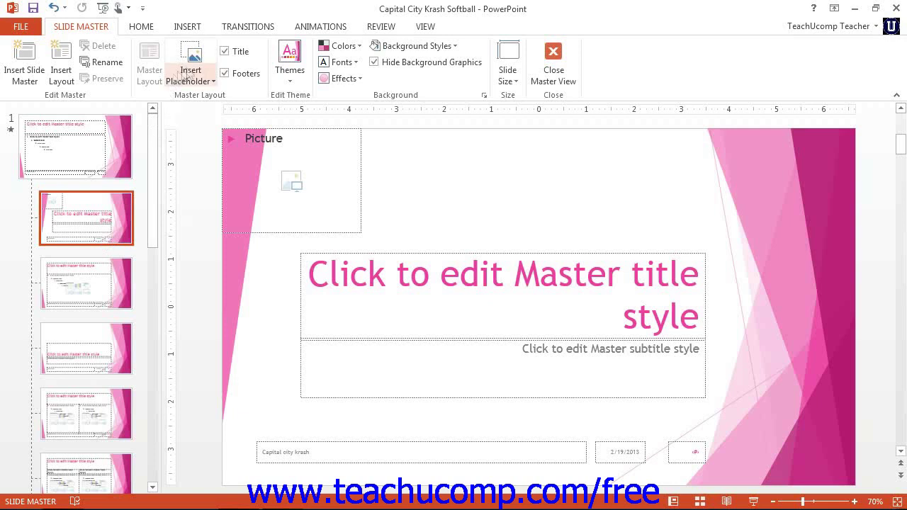
- Draw a 2.4" by 2.83" Picture placeholder in the layout's top-right corner
left_click(190, 78)
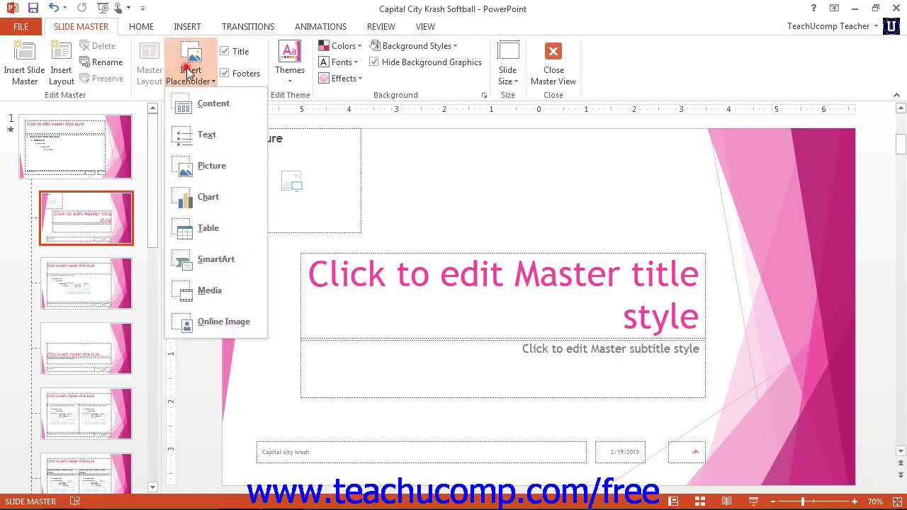
left_click(233, 167)
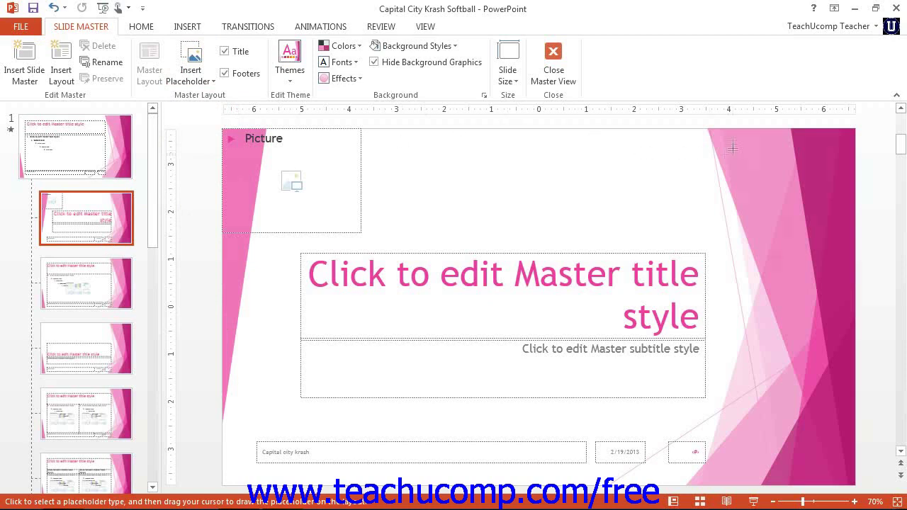
mouse_move(719, 131)
left_mouse_down()
mouse_move(818, 188)
mouse_move(854, 248)
left_mouse_up()
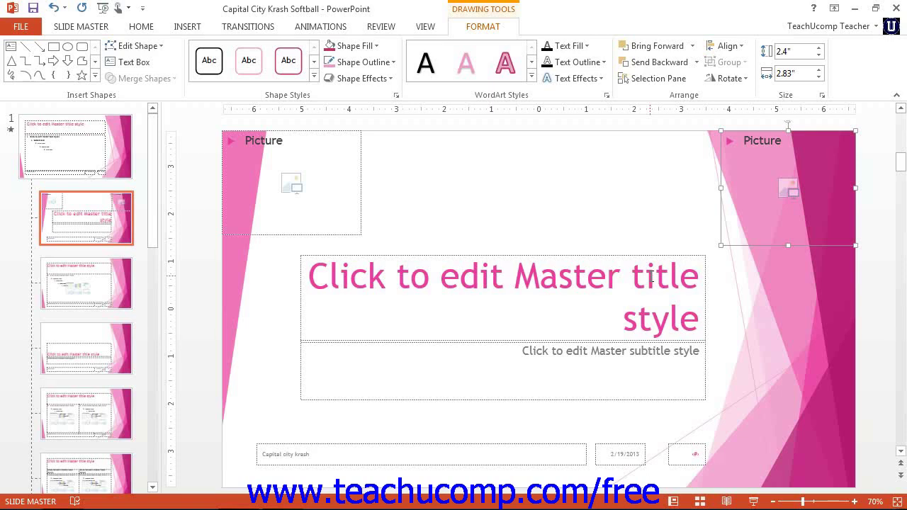
- Reset the Title placeholder by toggling it off and on, then move it below the pictures
left_click(79, 28)
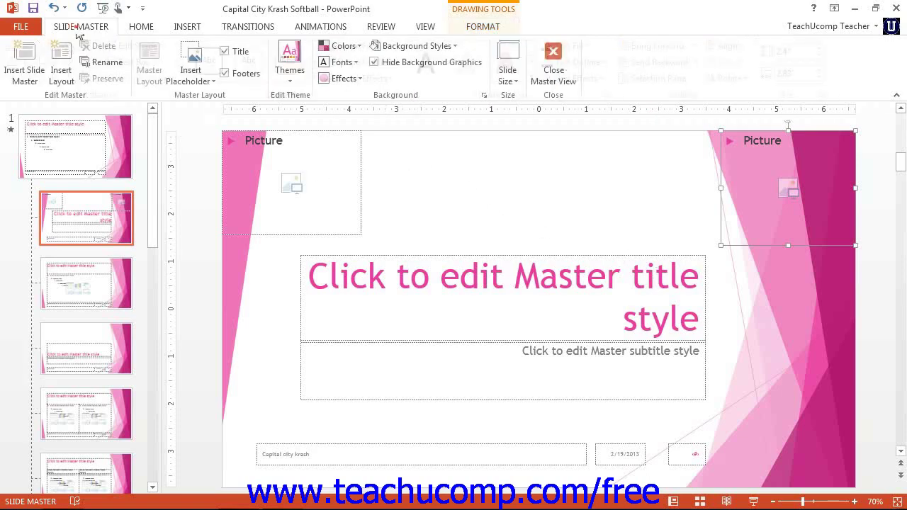
left_click(225, 52)
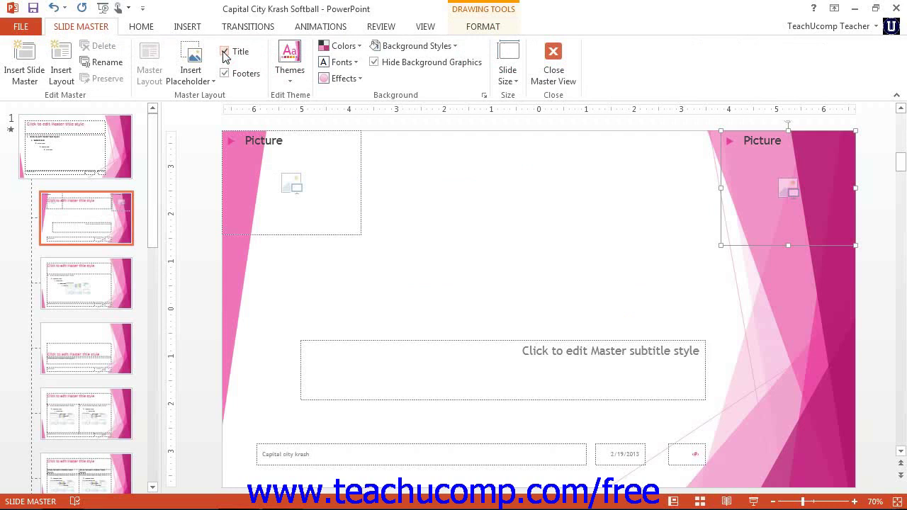
left_click(224, 74)
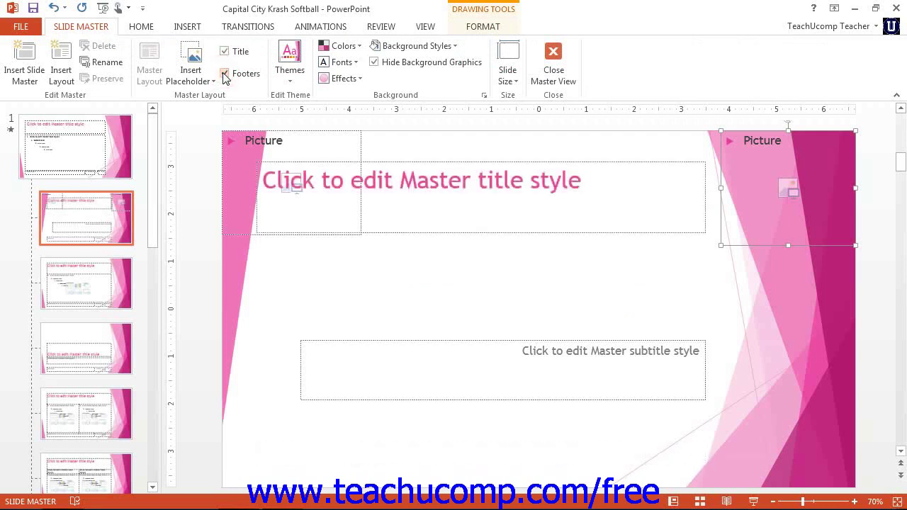
left_click_drag(501, 157, 523, 235)
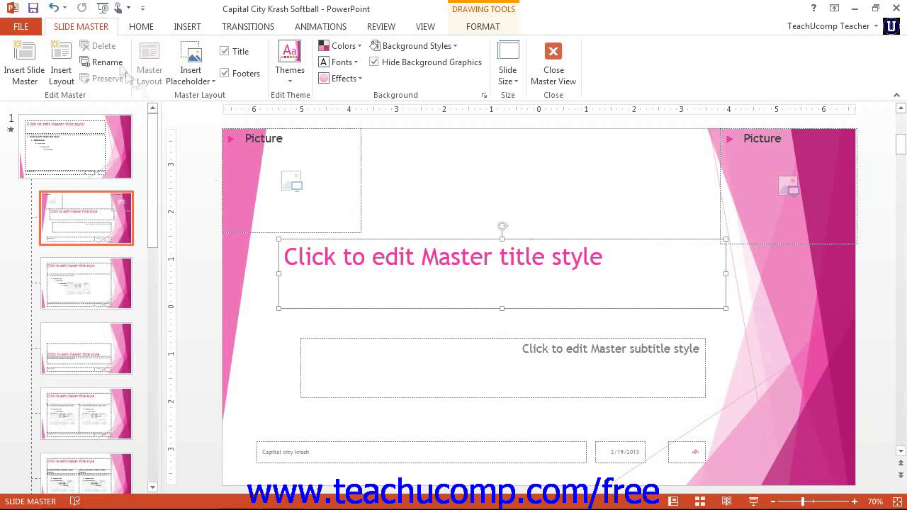
left_click(105, 212)
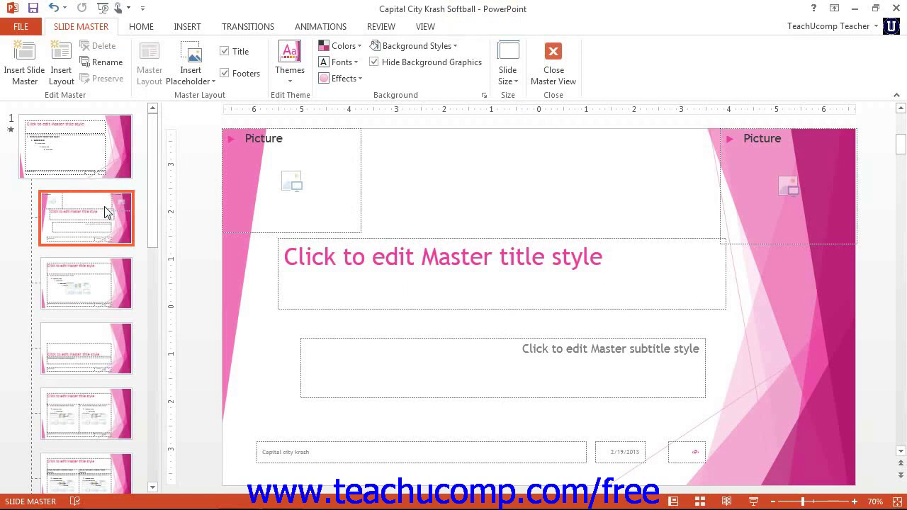
left_click(454, 174)
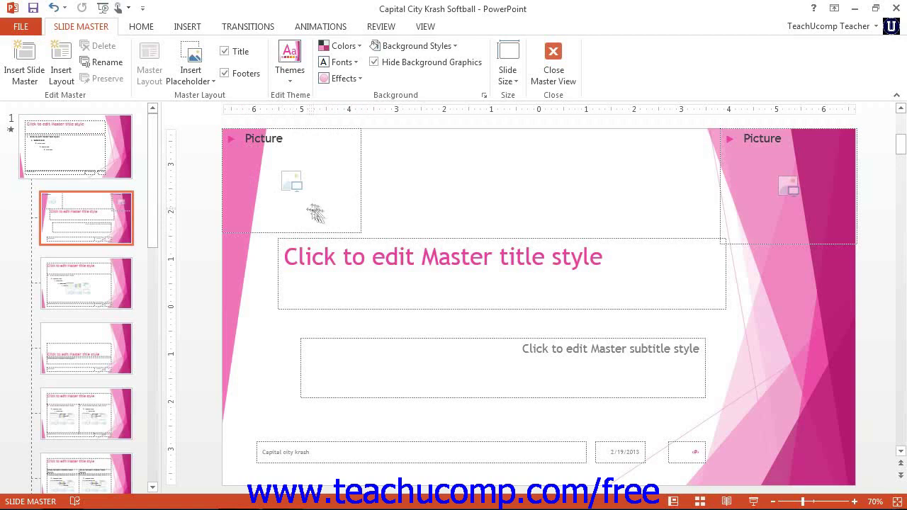
- Select the top slide master and close Master View to return to the title slide
left_click(121, 167)
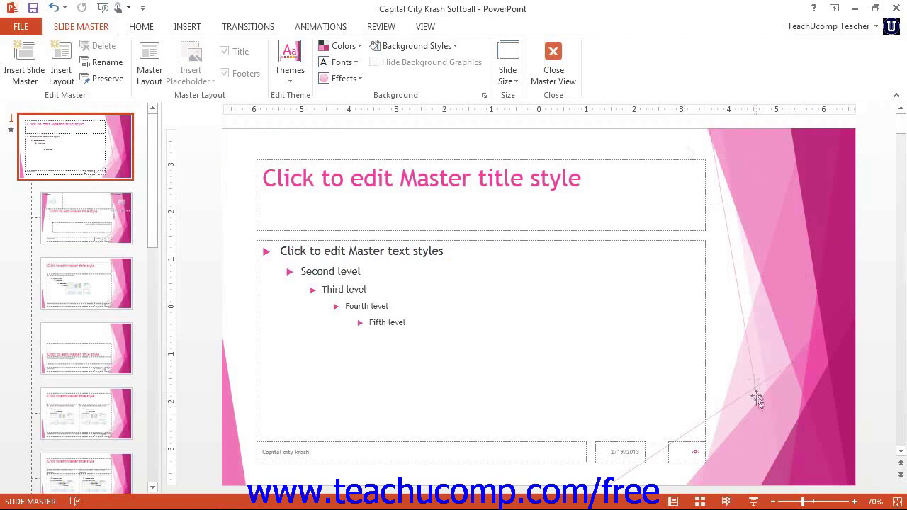
left_click(555, 77)
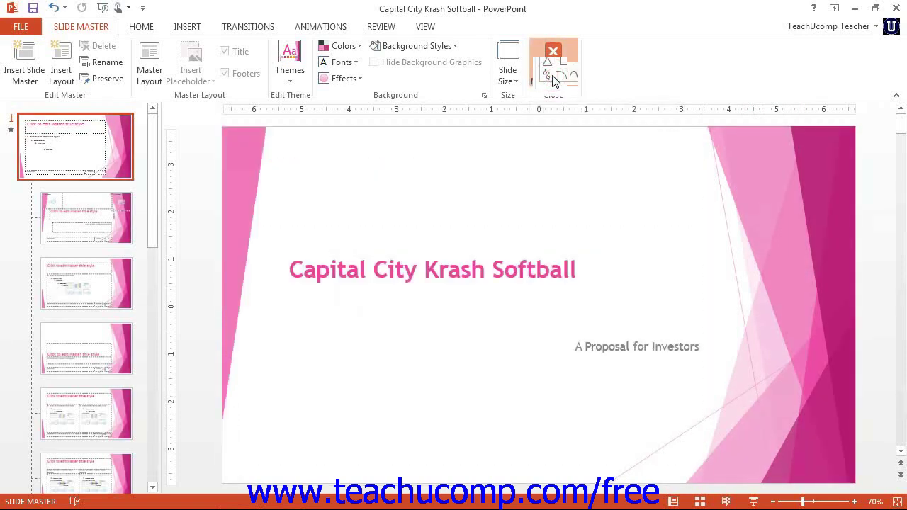